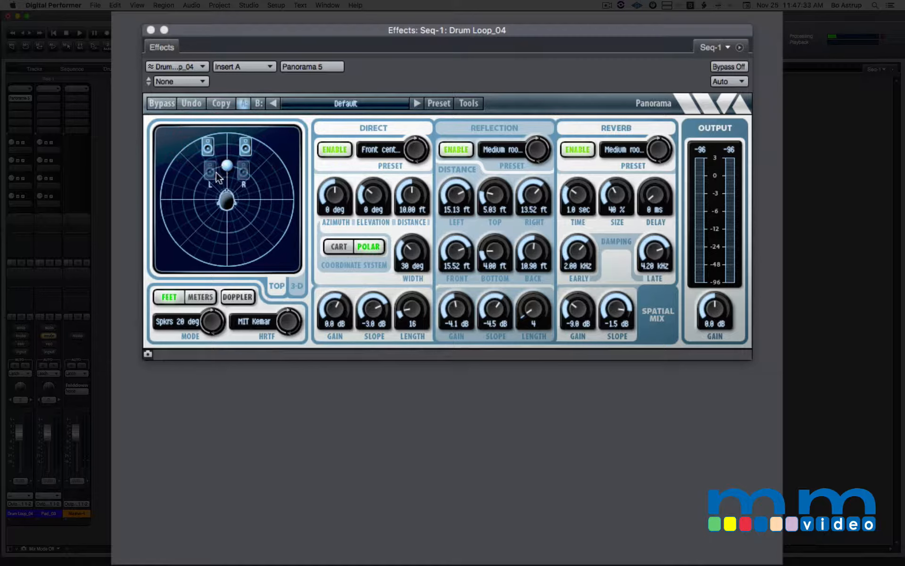
Step: Widen Panorama's speaker mode to Spkrs 30 deg, and further to Spkrs 40 deg
left_click(212, 319)
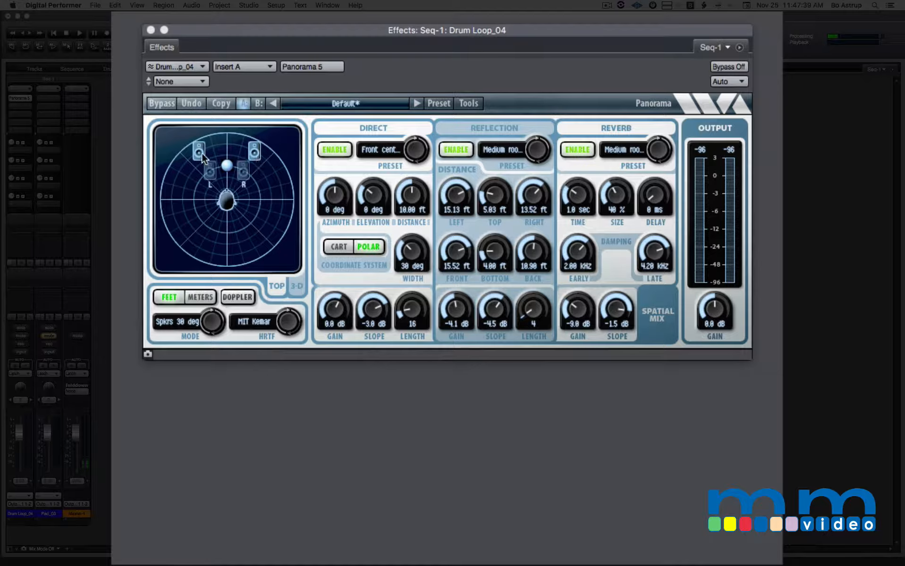
left_click(214, 324)
Step: Show the reflection surface settings, choosing Plaster on brick for the left wall and Acoustic tile for the top surface
left_click(494, 127)
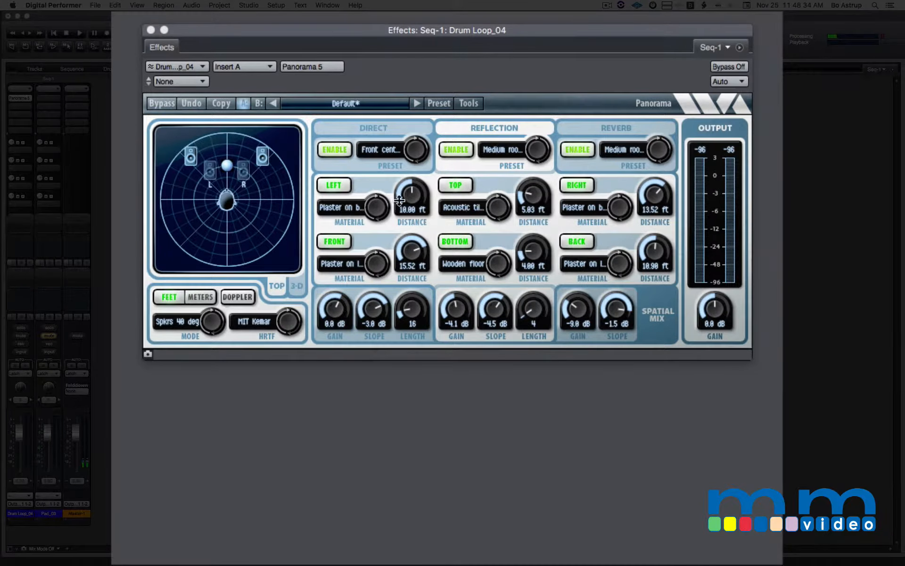
left_click(359, 209)
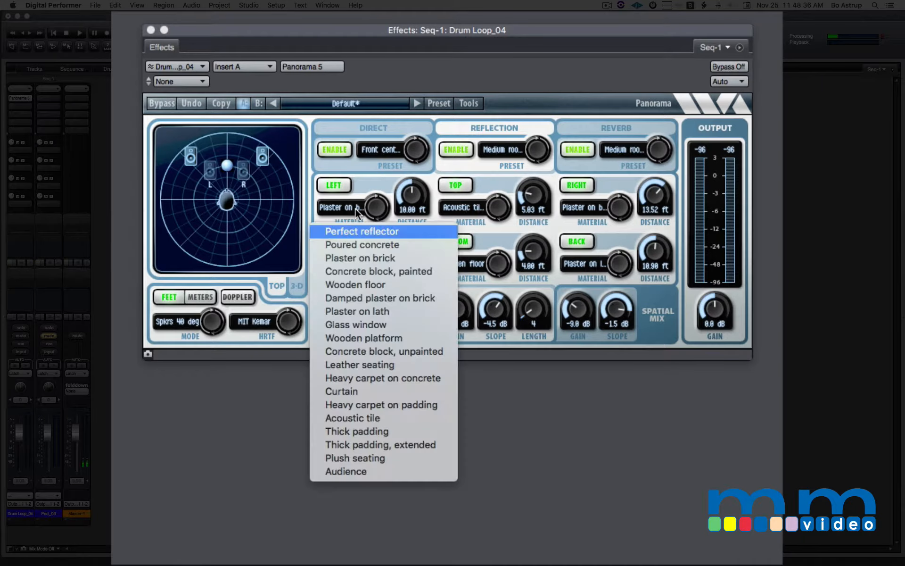
left_click(397, 259)
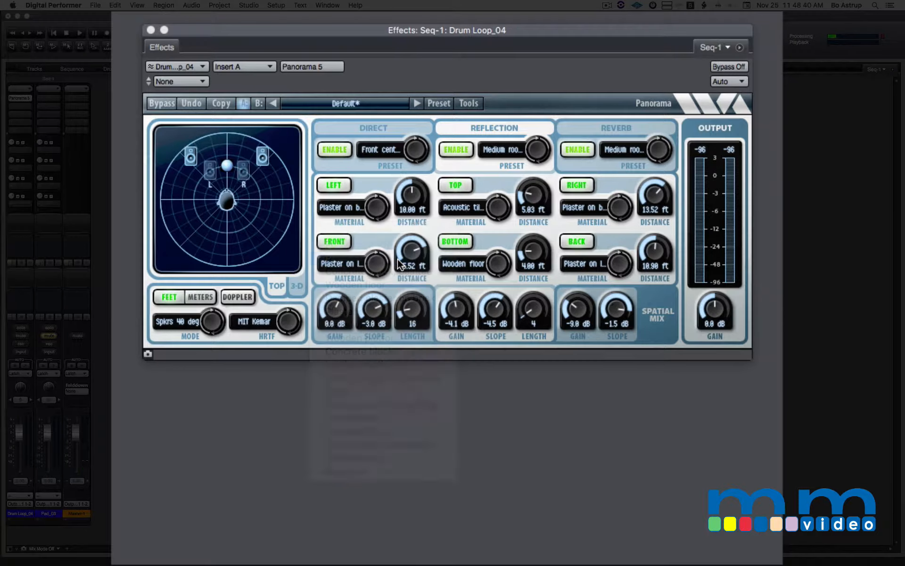
left_click(463, 208)
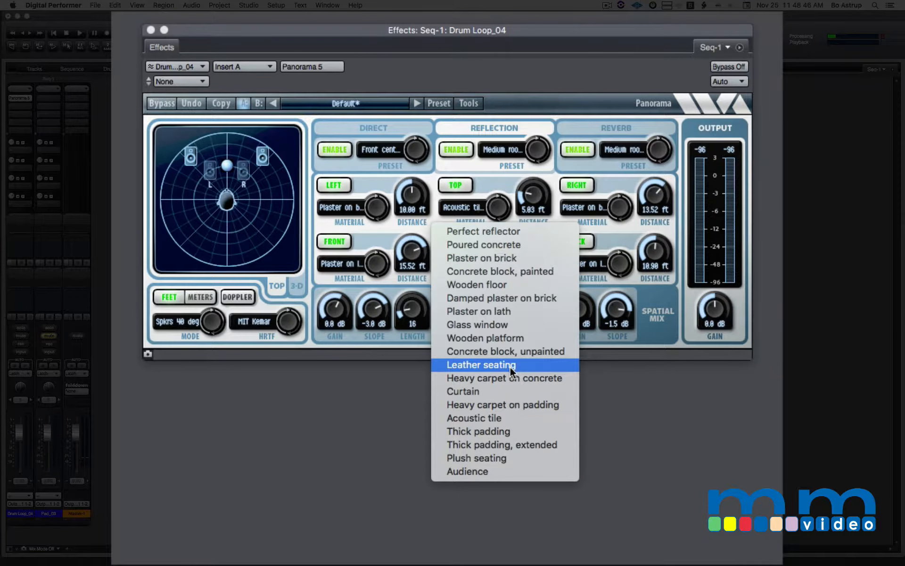
left_click(517, 417)
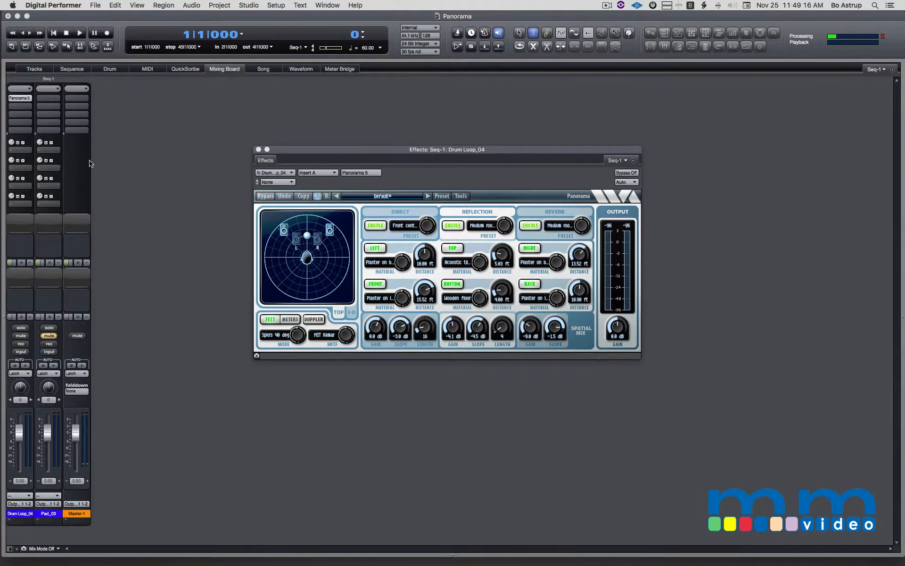
Step: Audition the drum loop through Panorama, then stop and return to the start of the sequence
left_click(80, 33)
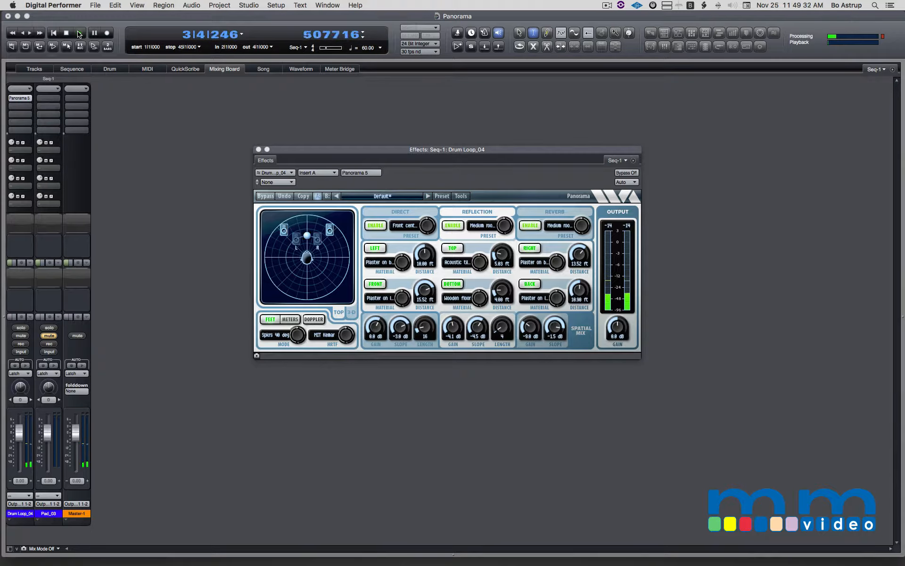
key("space")
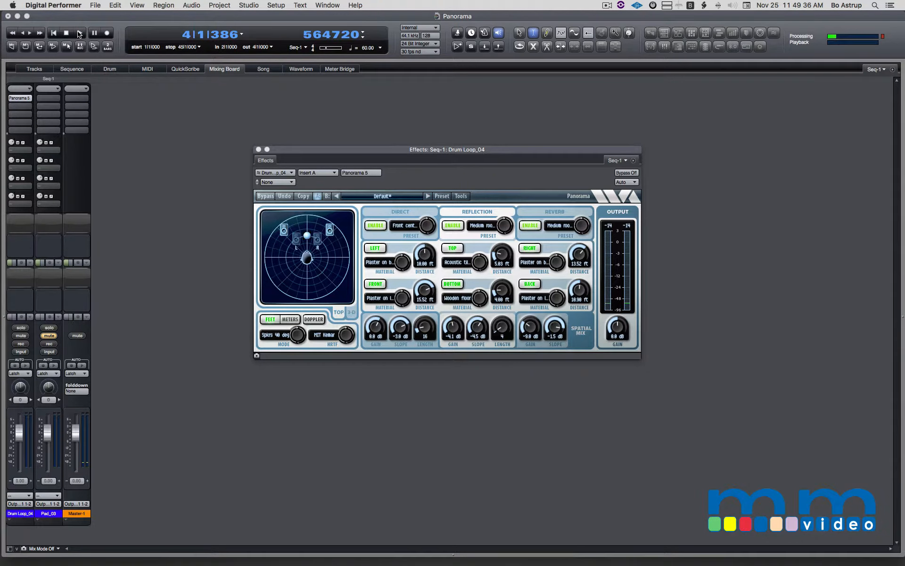
left_click(54, 34)
Step: Record automation on the Drum Loop_04 track while moving Panorama's sound source from front centre around the listener during playback
left_click(14, 365)
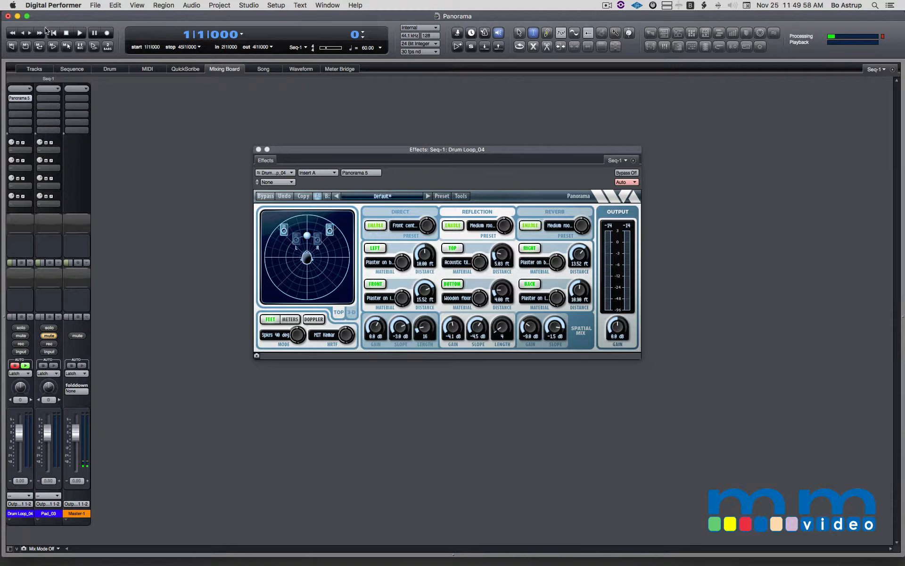
key("space")
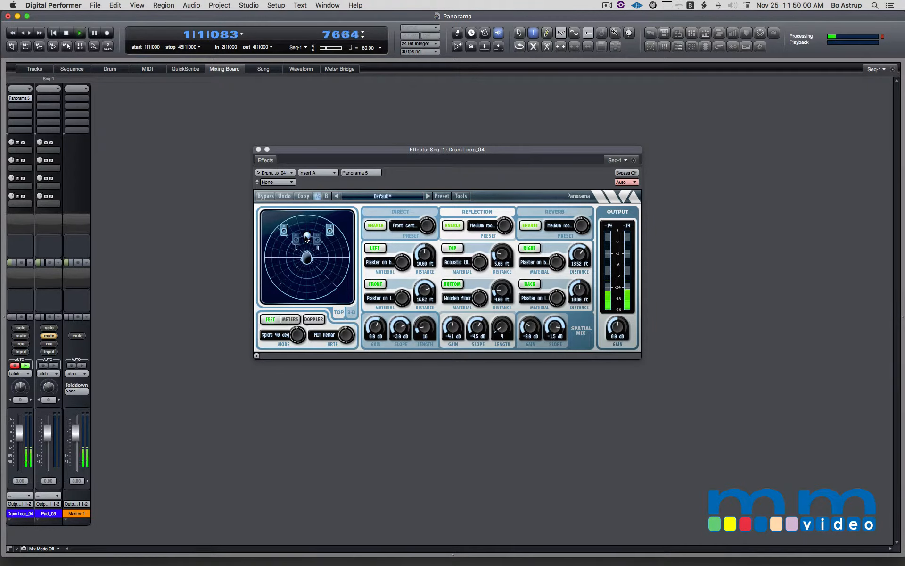
left_click_drag(307, 235, 296, 303)
mouse_move(312, 267)
left_mouse_down()
mouse_move(302, 232)
mouse_move(282, 231)
mouse_move(280, 271)
mouse_move(295, 296)
mouse_move(312, 262)
left_mouse_up()
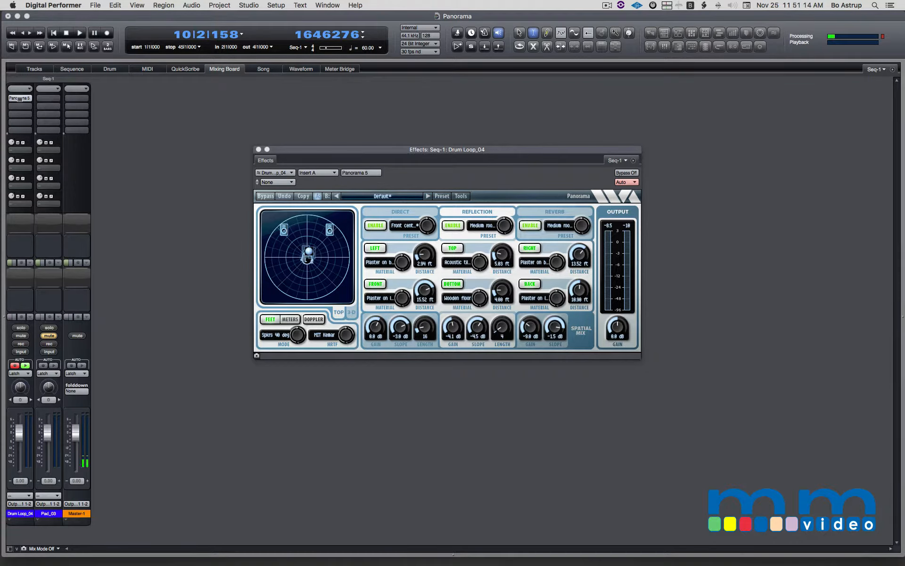
Step: Insert the FF Pro-L limiter into Insert B of the Drum Loop_04 track
left_click(21, 108)
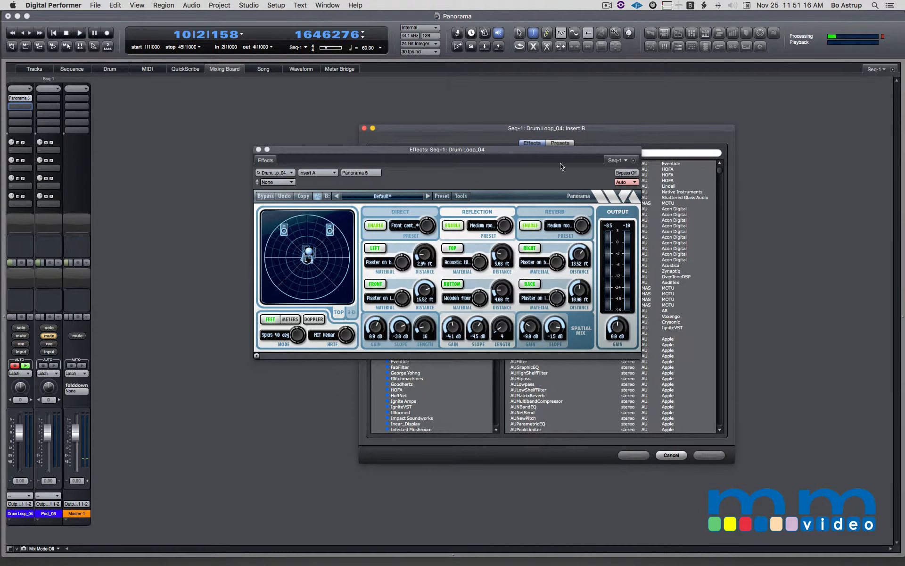
left_click_drag(619, 134, 768, 145)
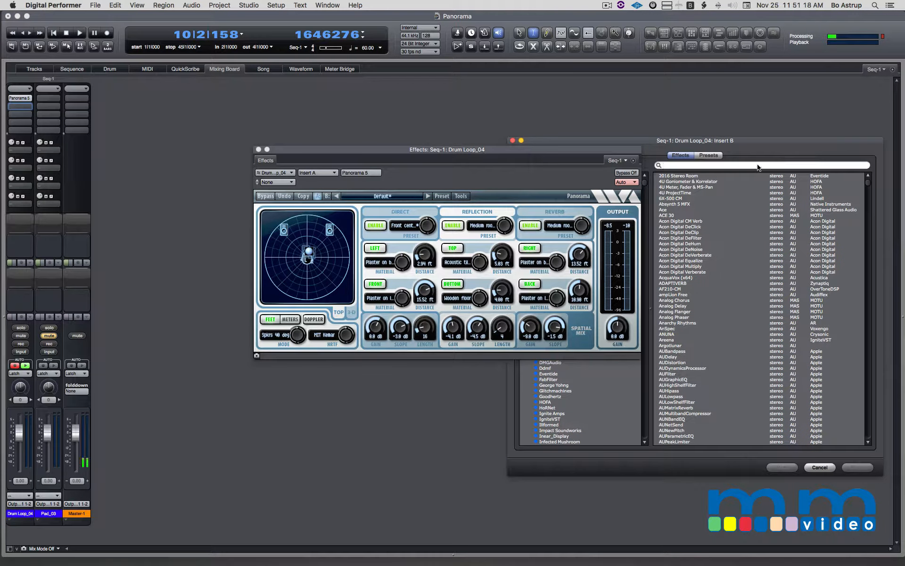
type("pro")
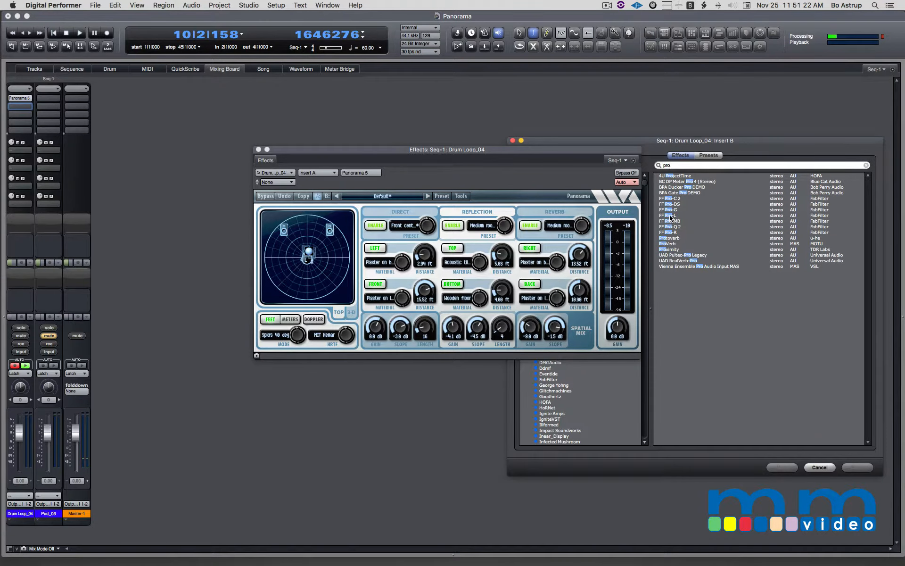
left_click(671, 216)
key("Return")
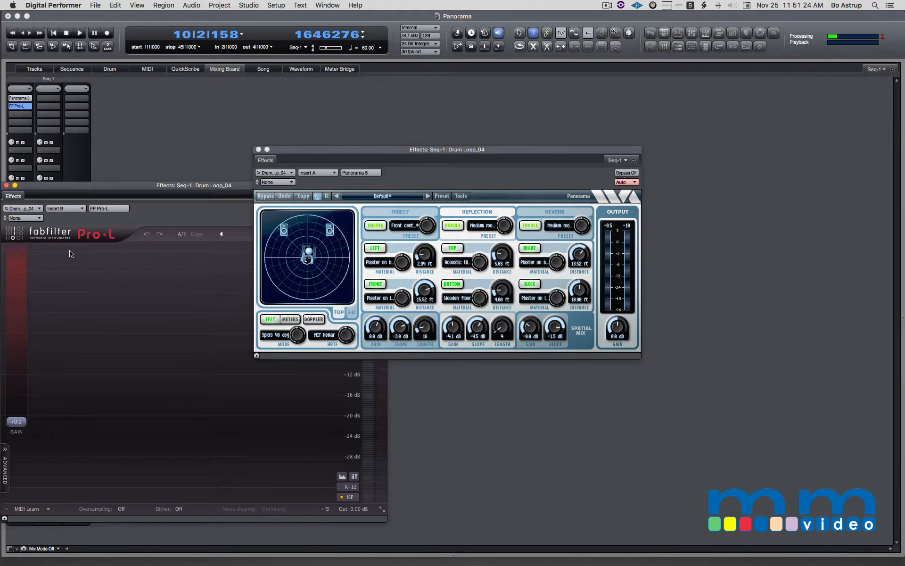
Step: Arrange the Panorama and Pro-L effect windows side by side without overlap
left_click_drag(93, 195, 641, 109)
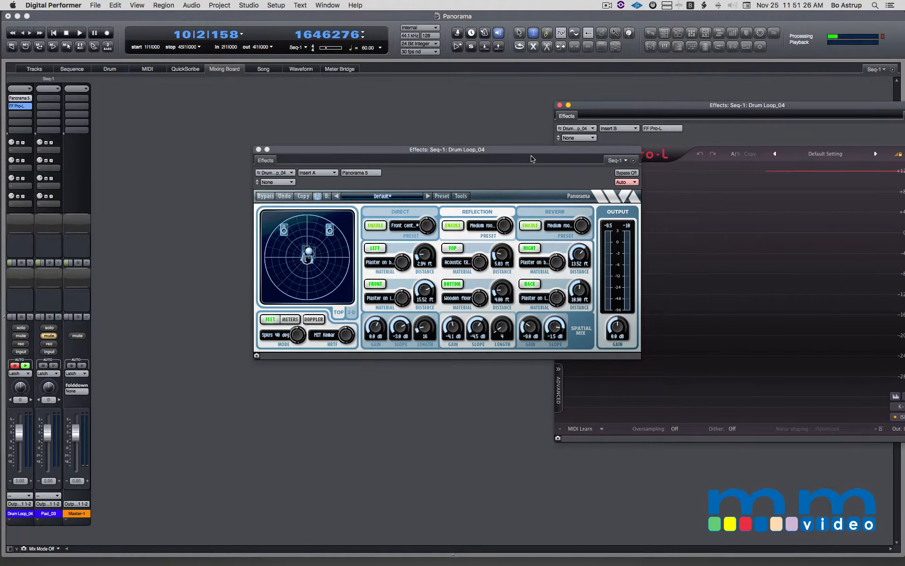
left_click_drag(532, 159, 467, 114)
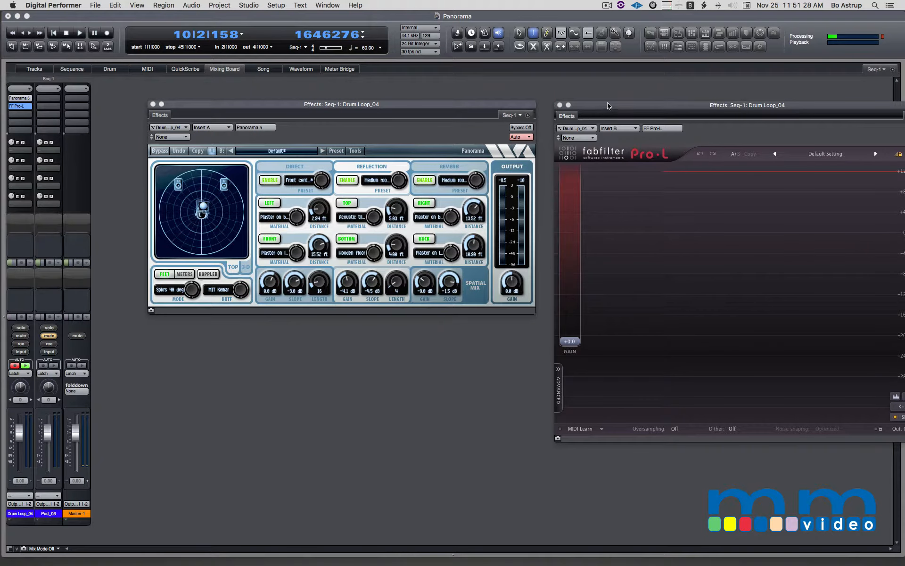
left_click_drag(608, 106, 557, 100)
left_click_drag(505, 109, 460, 108)
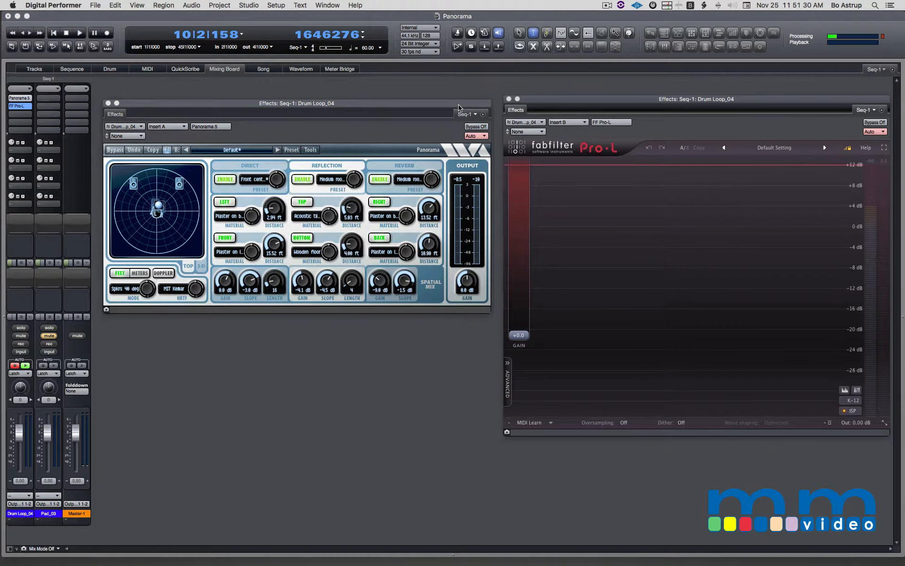
Step: Turn off automation recording on the Drum Loop_04 track and return to the start of the sequence
left_click(13, 367)
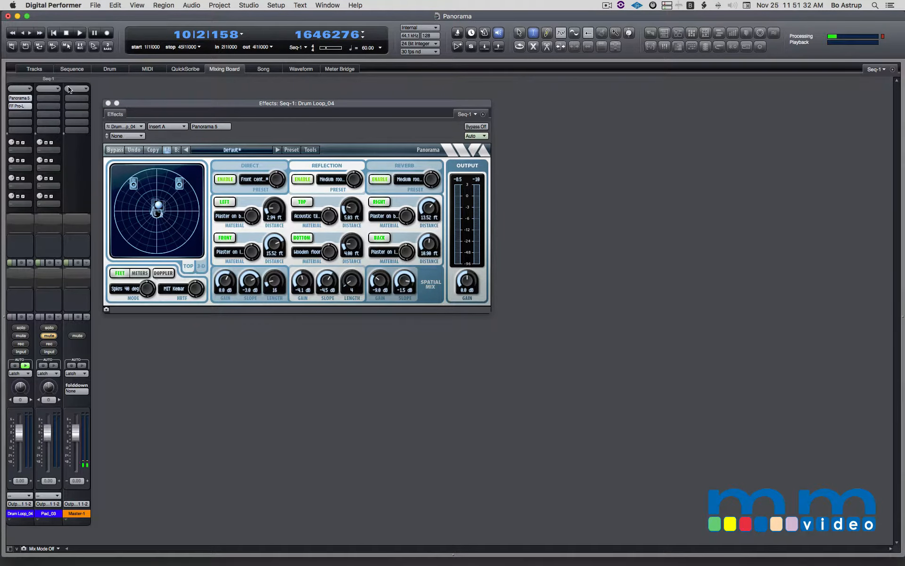
left_click(54, 33)
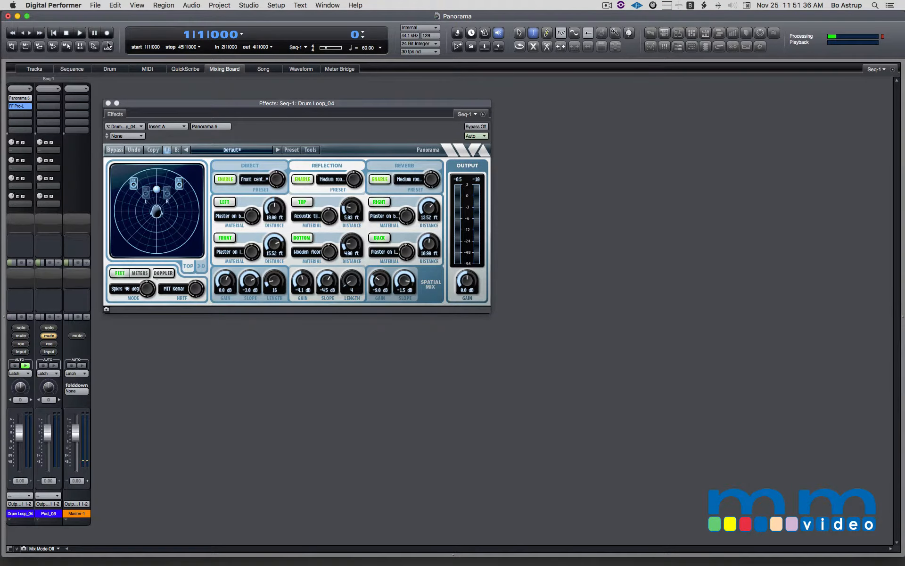
Step: Reopen Pro-L and, during playback, raise its gain to about +18 dB and lower its output to -1.06 dB
left_click(20, 105)
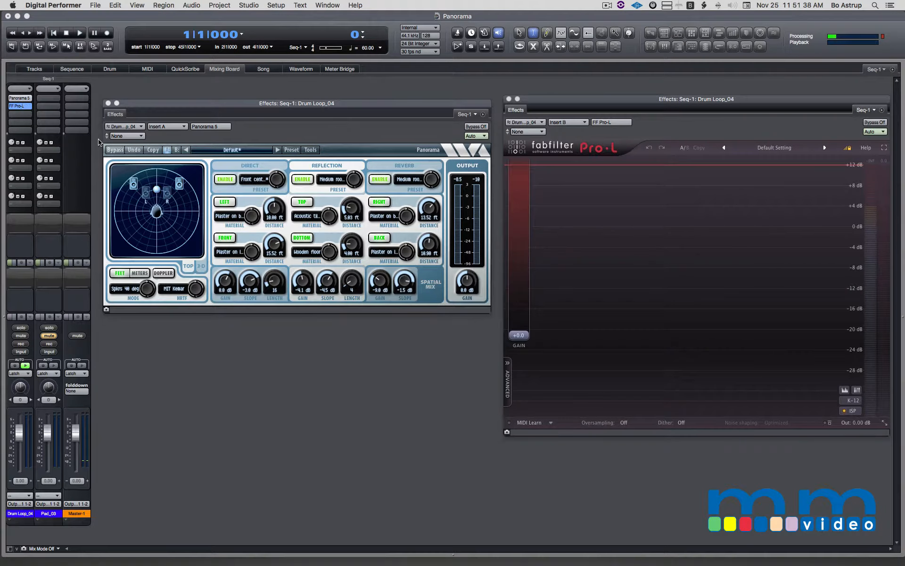
key("space")
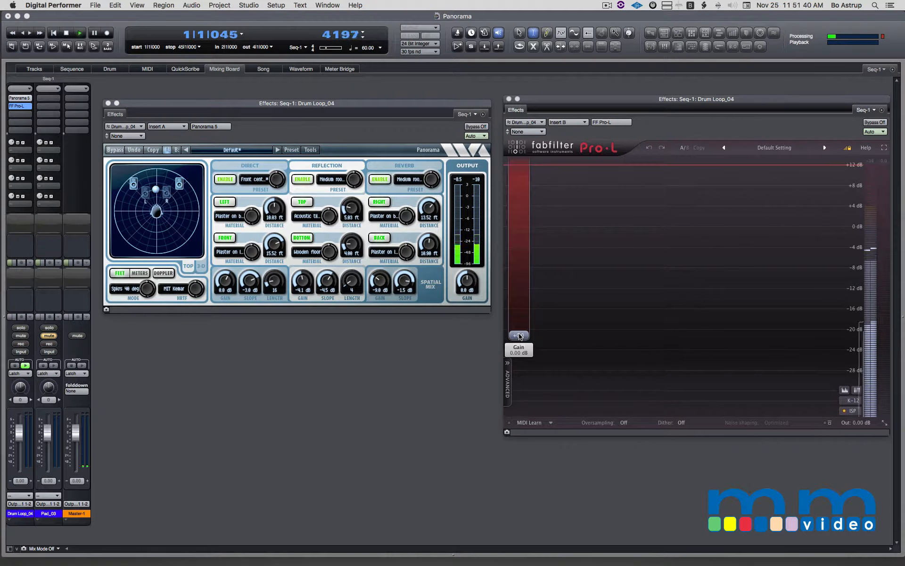
left_click_drag(518, 334, 519, 233)
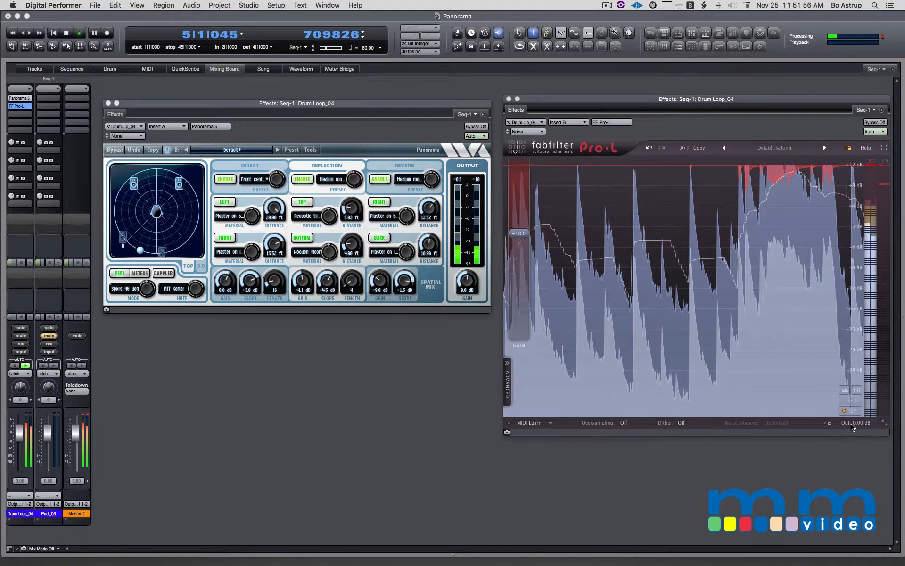
mouse_move(854, 397)
left_click_drag(857, 396, 846, 461)
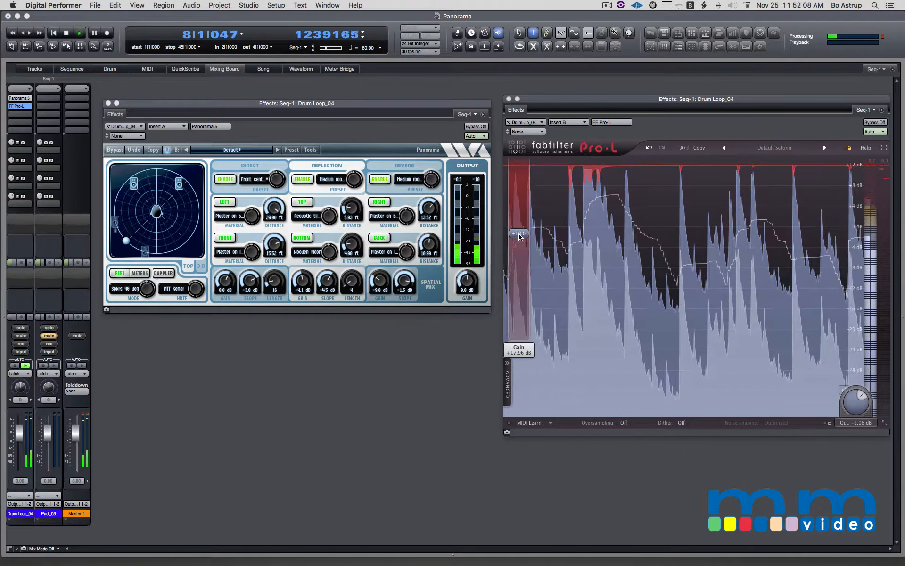
Step: Reduce Pro-L's gain to +15.84 dB and its output to -8.95 dB, then rewind the sequence
mouse_move(520, 236)
left_click_drag(520, 236, 520, 249)
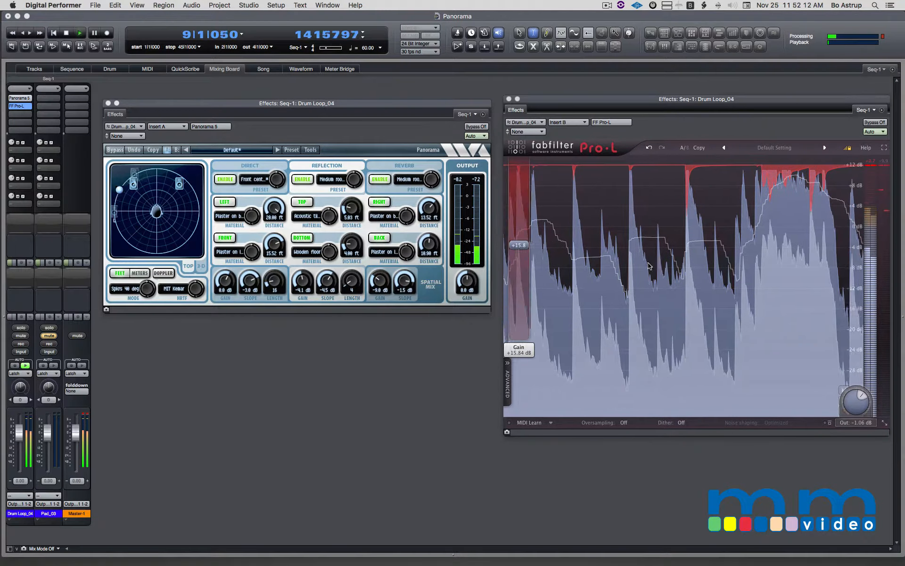
mouse_move(852, 399)
left_click_drag(852, 399, 852, 444)
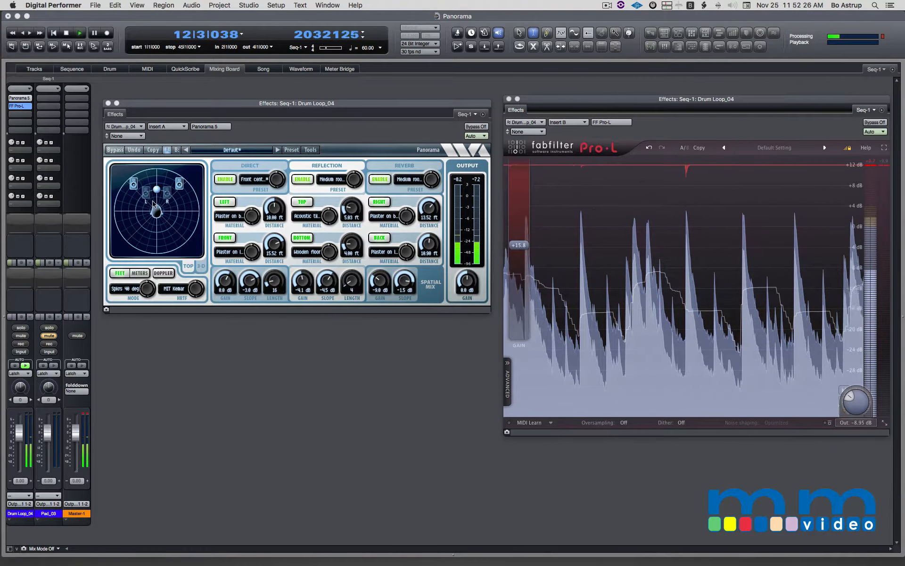
left_click(53, 33)
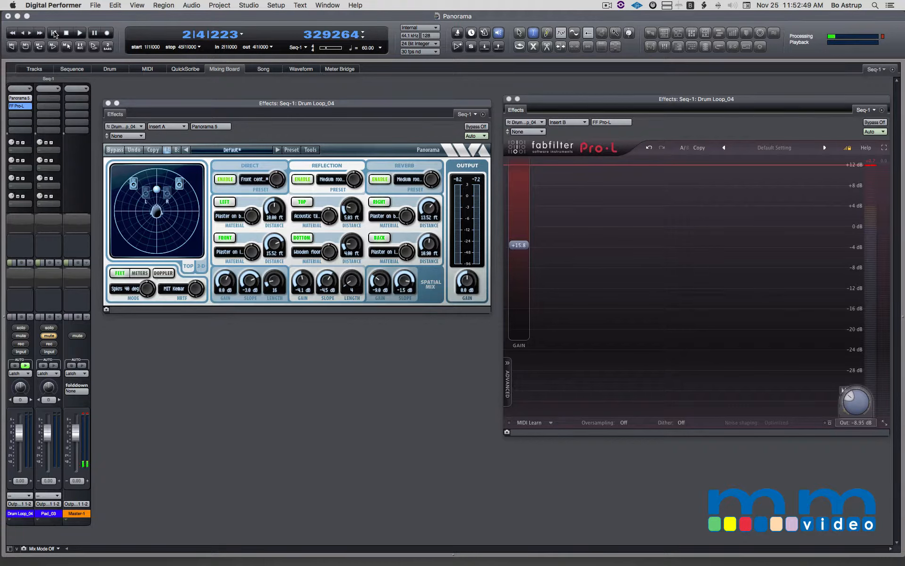
Step: Mute Drum Loop_04, unmute Pad_03 and copy the Panorama insert onto the Pad_03 track
left_click(22, 336)
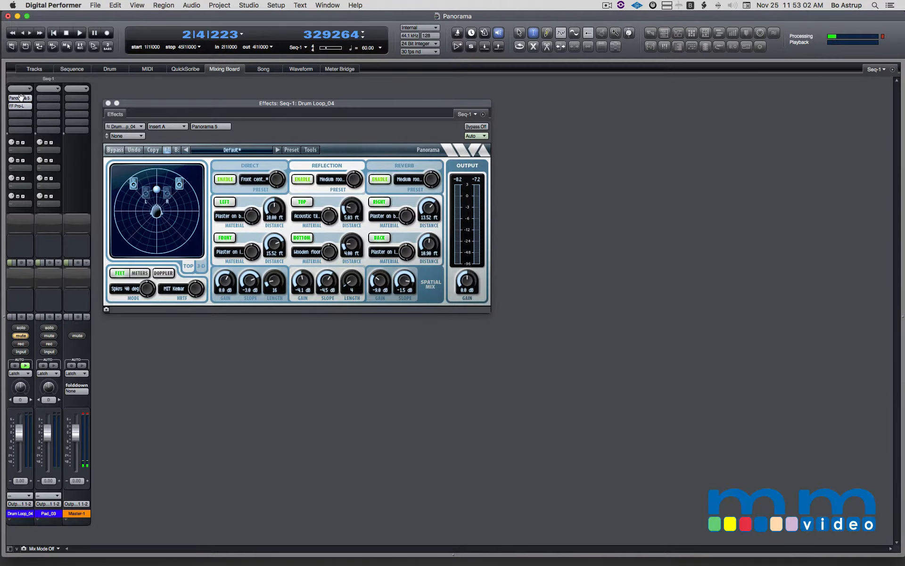
left_click_drag(50, 96, 50, 97)
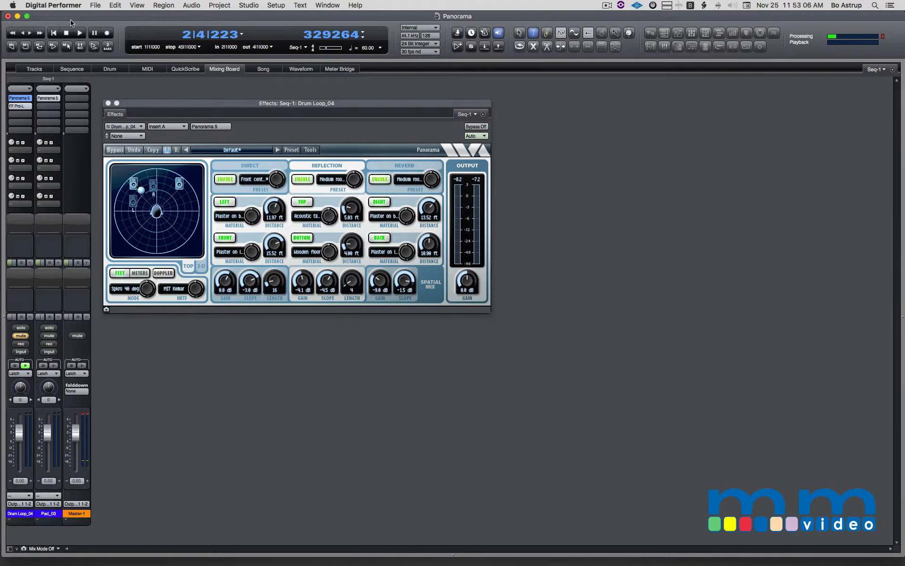
Step: Play the pad from the start, replace the drum loop's Panorama window with a centrally placed Pad_03 one, and stop
left_click(53, 33)
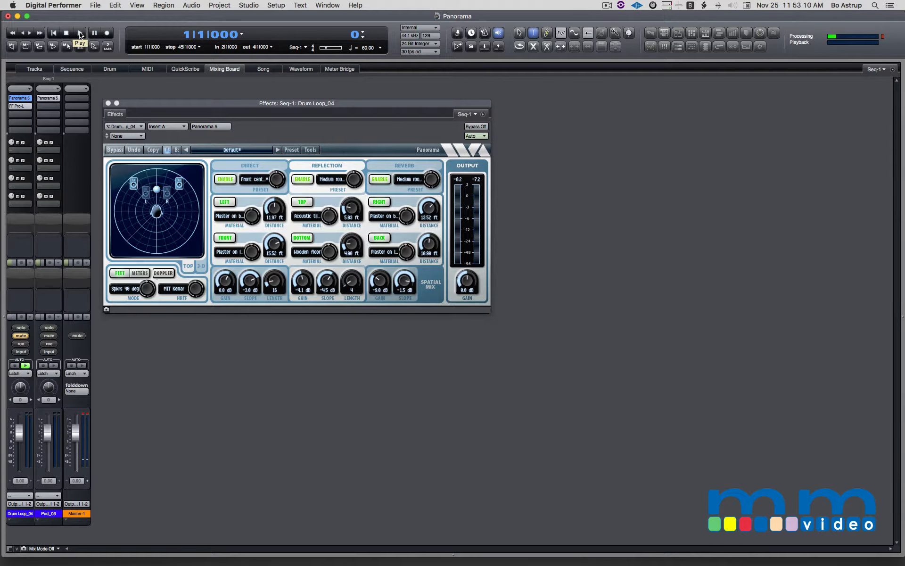
left_click(80, 34)
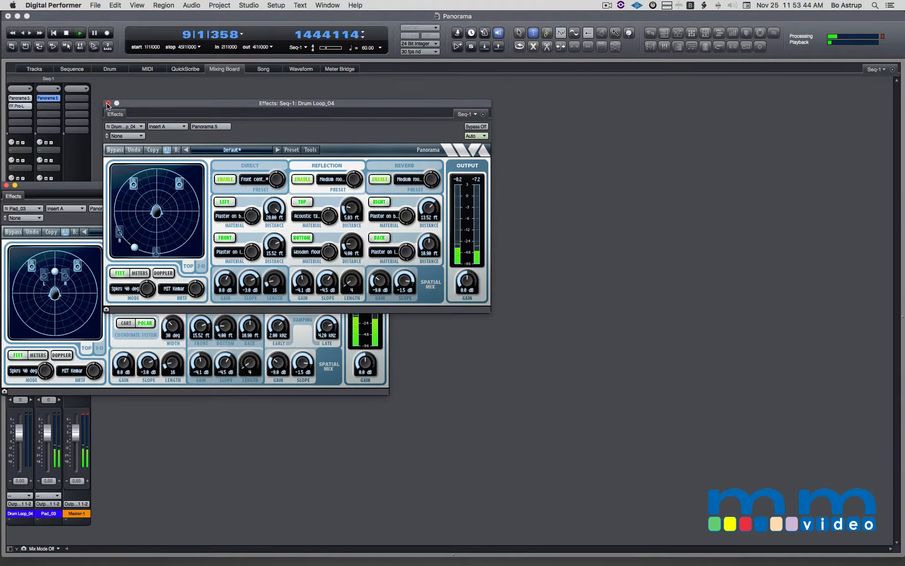
left_click(108, 103)
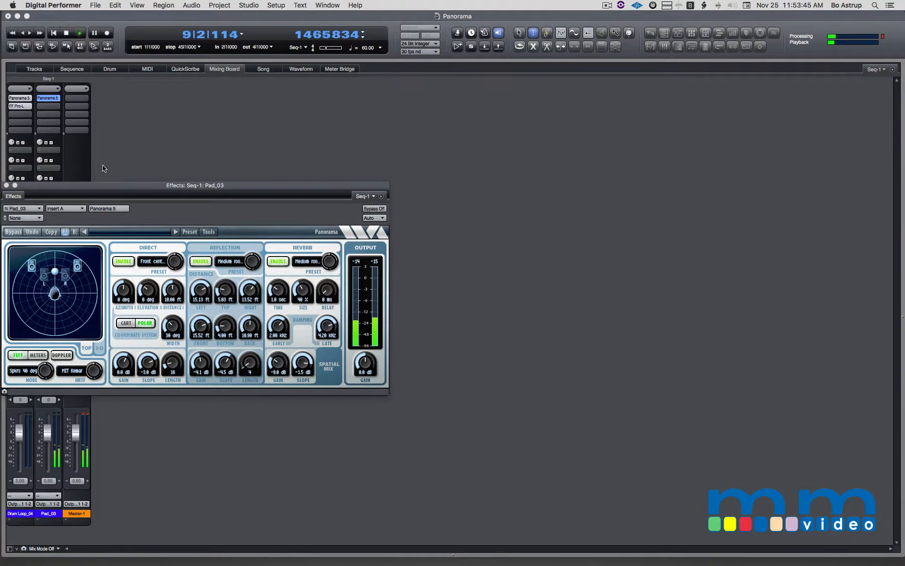
left_click_drag(103, 188, 331, 121)
key("space")
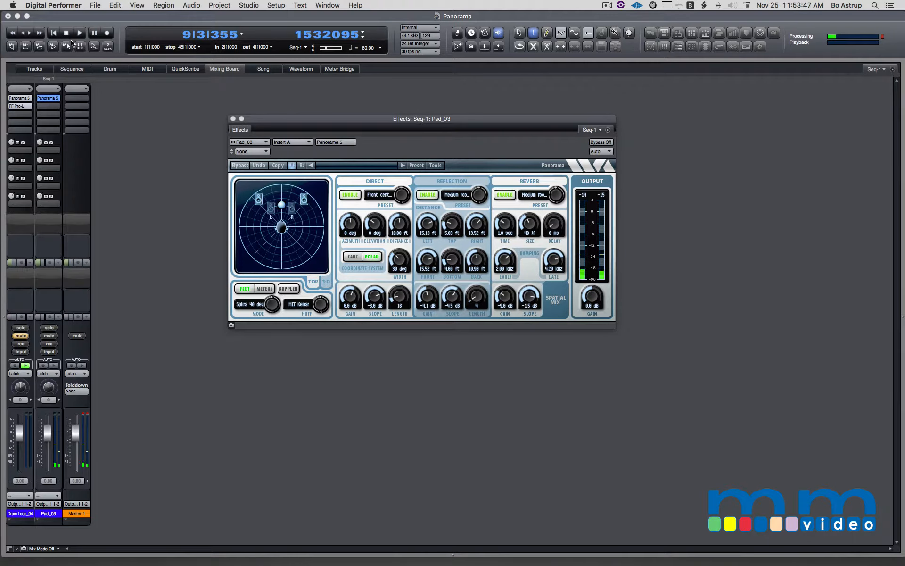
Step: Rewind the sequence and arm Pad_03 for automation recording, with its Panorama effect window open
left_click(52, 34)
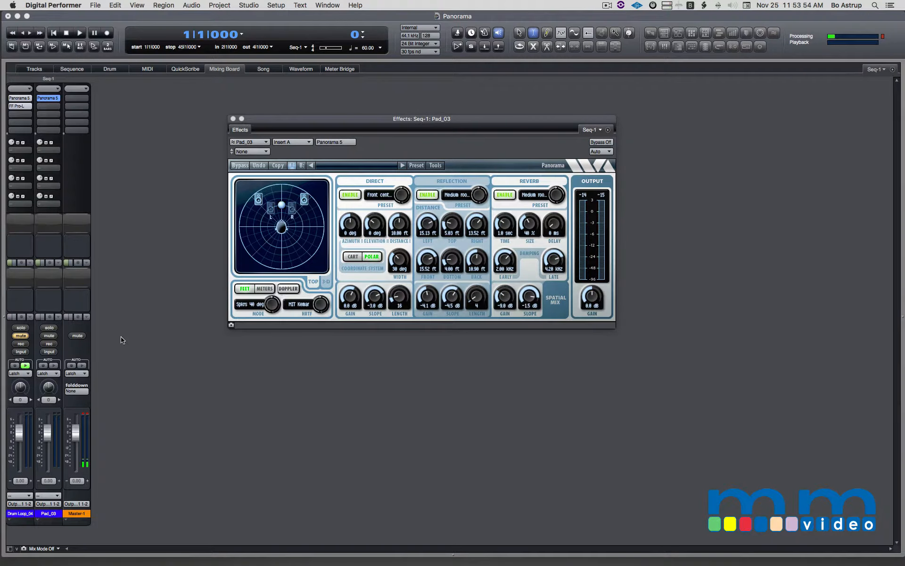
left_click(45, 365)
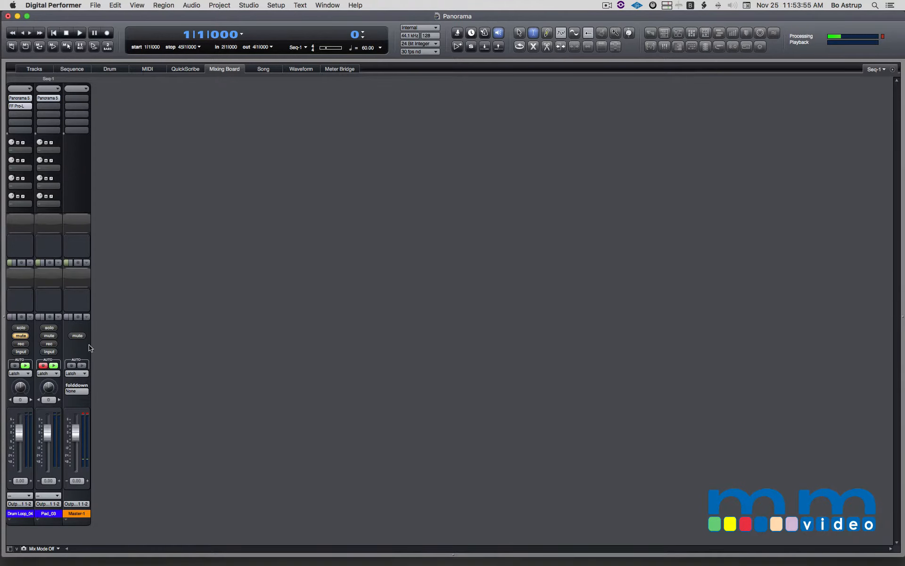
left_click(50, 97)
left_click(609, 130)
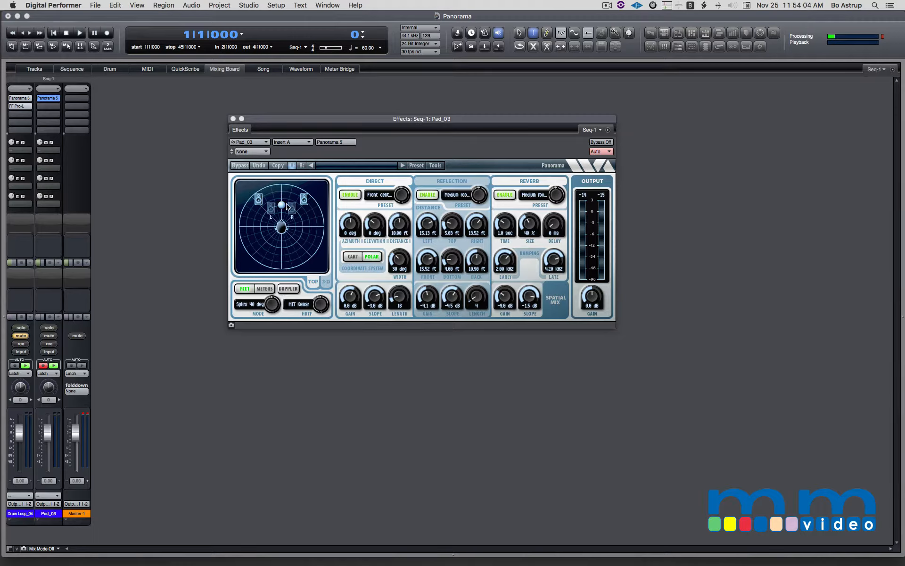
Step: Record Pad_03's sound moving around the listener in Panorama, ending at 136 deg azimuth and 20 ft distance, and disarm automation recording
key("space")
mouse_move(285, 208)
left_mouse_down()
mouse_move(249, 210)
mouse_move(262, 228)
mouse_move(321, 257)
mouse_move(267, 216)
mouse_move(258, 191)
mouse_move(297, 187)
mouse_move(315, 201)
mouse_move(320, 222)
mouse_move(254, 246)
mouse_move(259, 265)
mouse_move(295, 270)
mouse_move(310, 253)
mouse_move(270, 211)
mouse_move(273, 190)
mouse_move(303, 193)
mouse_move(325, 221)
mouse_move(250, 227)
mouse_move(239, 249)
mouse_move(263, 265)
mouse_move(279, 228)
mouse_move(301, 213)
mouse_move(321, 221)
mouse_move(316, 250)
mouse_move(299, 261)
mouse_move(270, 219)
mouse_move(262, 204)
mouse_move(283, 193)
mouse_move(279, 241)
mouse_move(255, 265)
mouse_move(297, 219)
mouse_move(295, 193)
mouse_move(265, 189)
mouse_move(295, 243)
mouse_move(292, 269)
mouse_move(235, 277)
mouse_move(247, 252)
mouse_move(299, 221)
mouse_move(297, 190)
mouse_move(247, 187)
mouse_move(292, 240)
mouse_move(291, 264)
mouse_move(260, 272)
mouse_move(240, 237)
mouse_move(321, 222)
mouse_move(259, 192)
mouse_move(246, 222)
mouse_move(264, 234)
mouse_move(332, 206)
mouse_move(283, 189)
mouse_move(241, 231)
mouse_move(324, 231)
mouse_move(319, 238)
mouse_move(245, 222)
mouse_move(218, 245)
mouse_move(228, 266)
mouse_move(257, 283)
mouse_move(307, 278)
mouse_move(338, 255)
mouse_move(302, 247)
mouse_move(268, 212)
mouse_move(274, 189)
mouse_move(279, 217)
left_mouse_up()
left_click_drag(280, 258, 319, 268)
key("space")
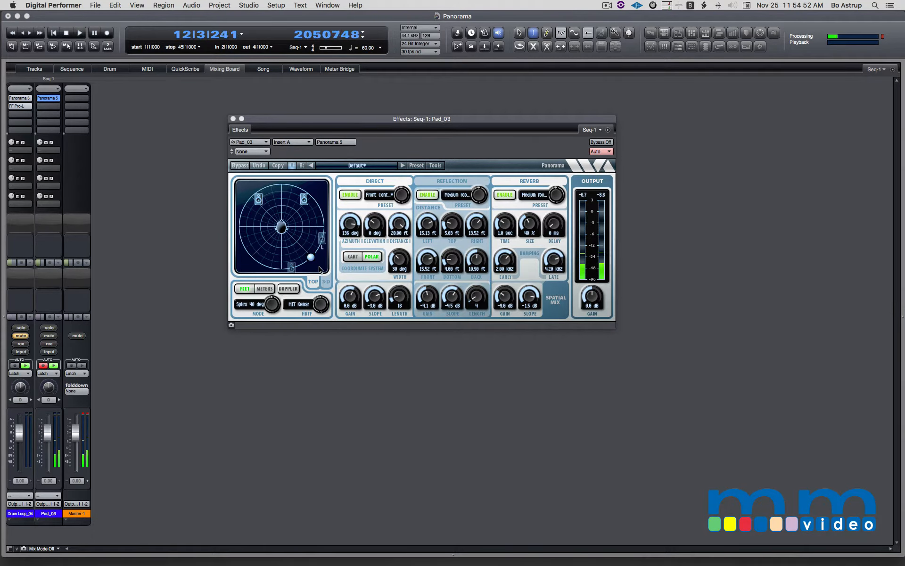
left_click(43, 365)
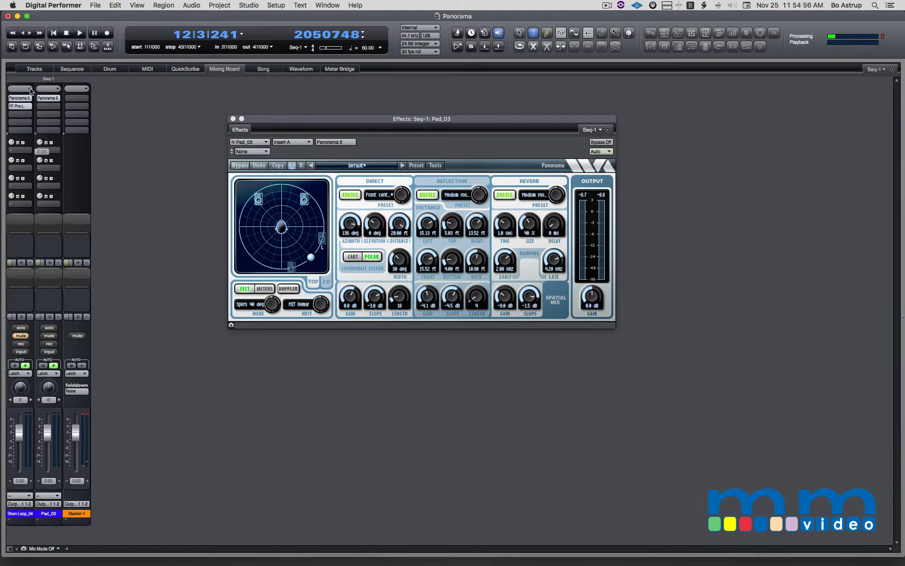
Step: Play the recorded Panorama movement on Pad_03 from the sequence start to past bar 3, and stop playback
left_click(53, 33)
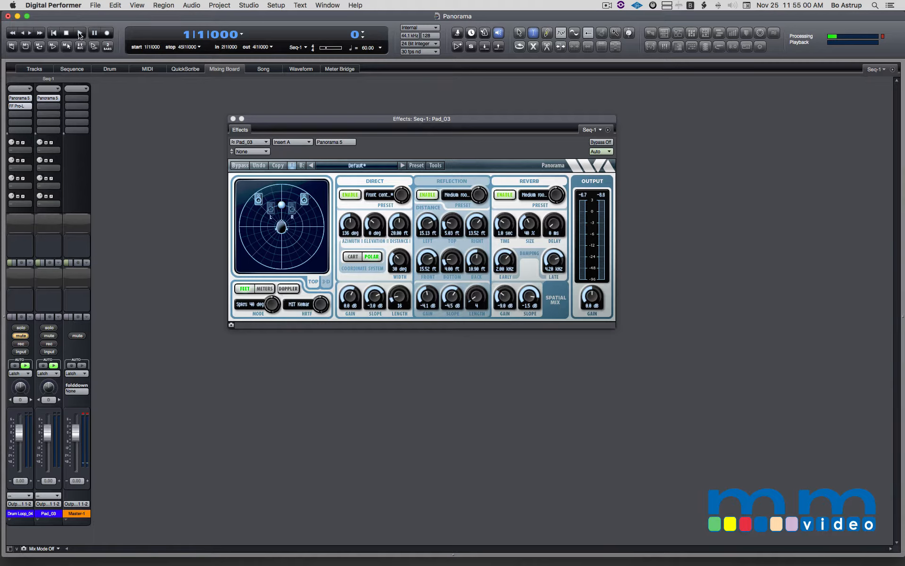
left_click(80, 34)
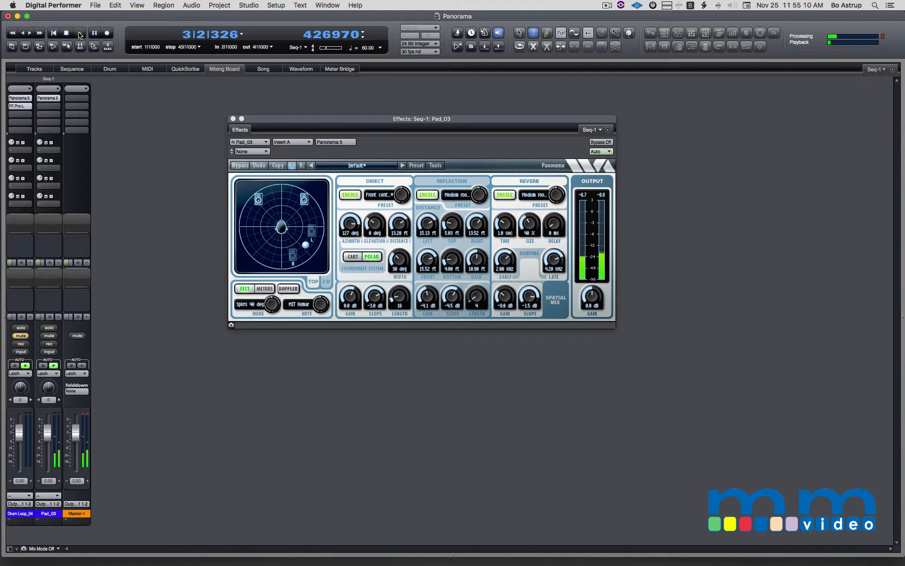
key("space")
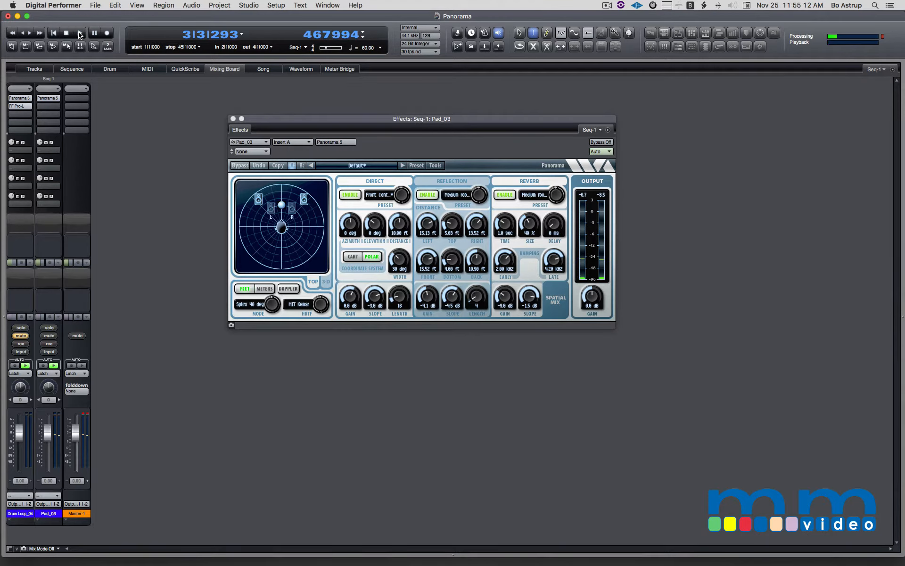